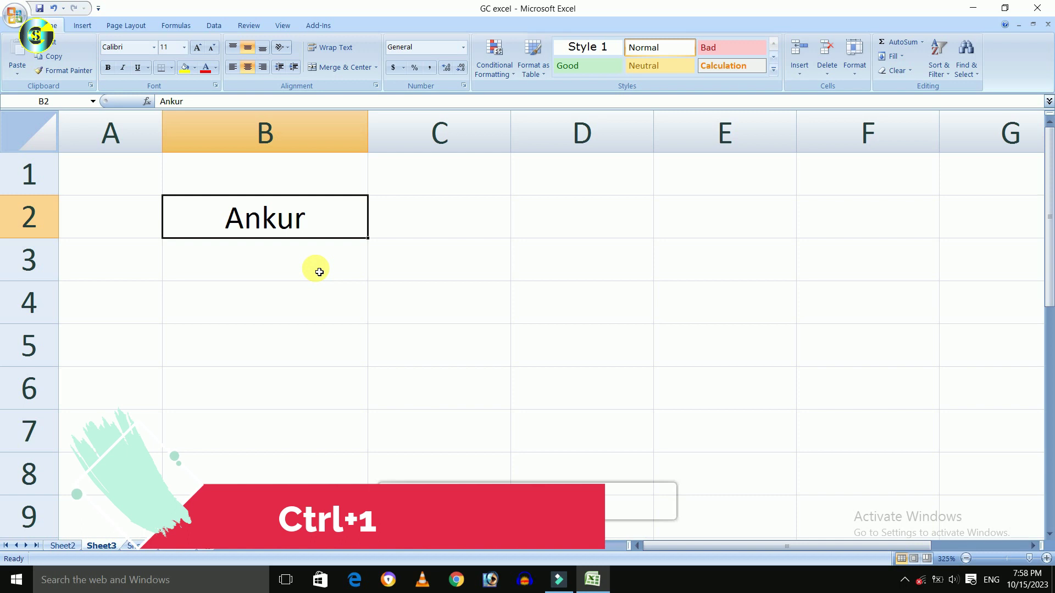
Step: Open the cell formatting settings for cell B2 and choose the Aachen-Bold font
key("ctrl+1")
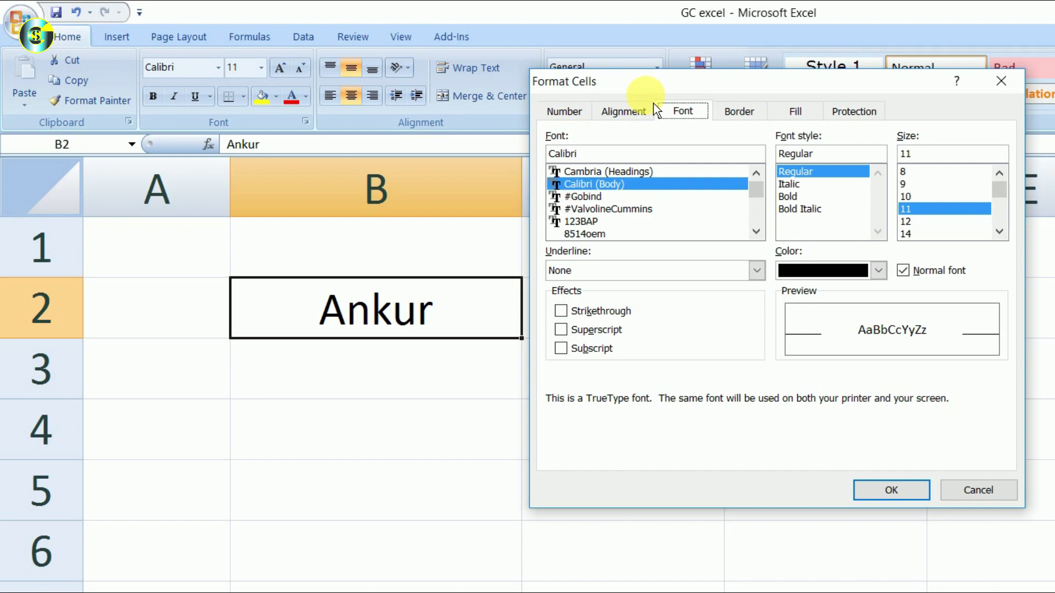
left_click(640, 117)
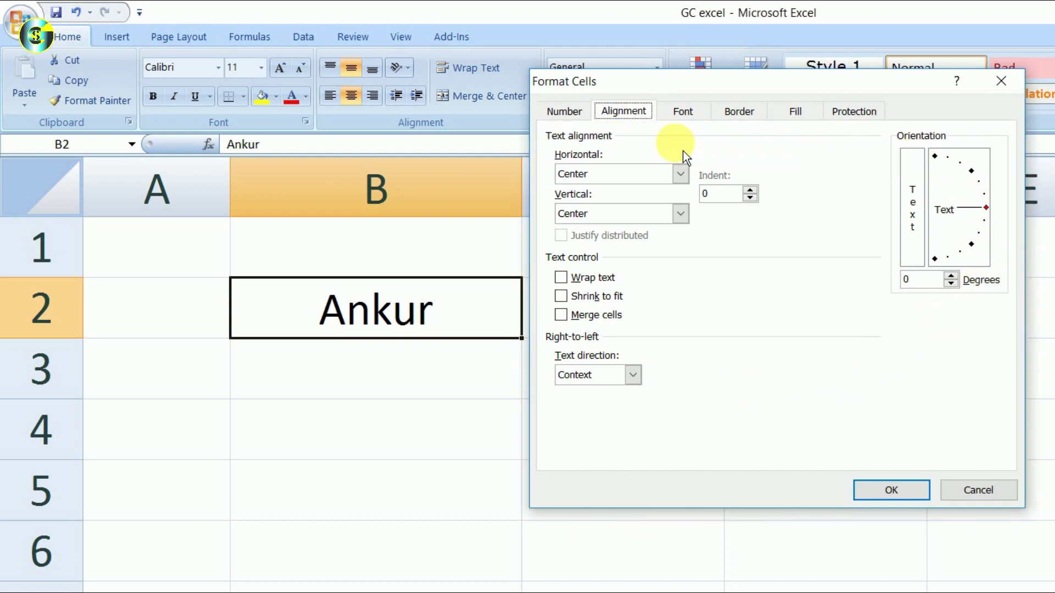
left_click(689, 120)
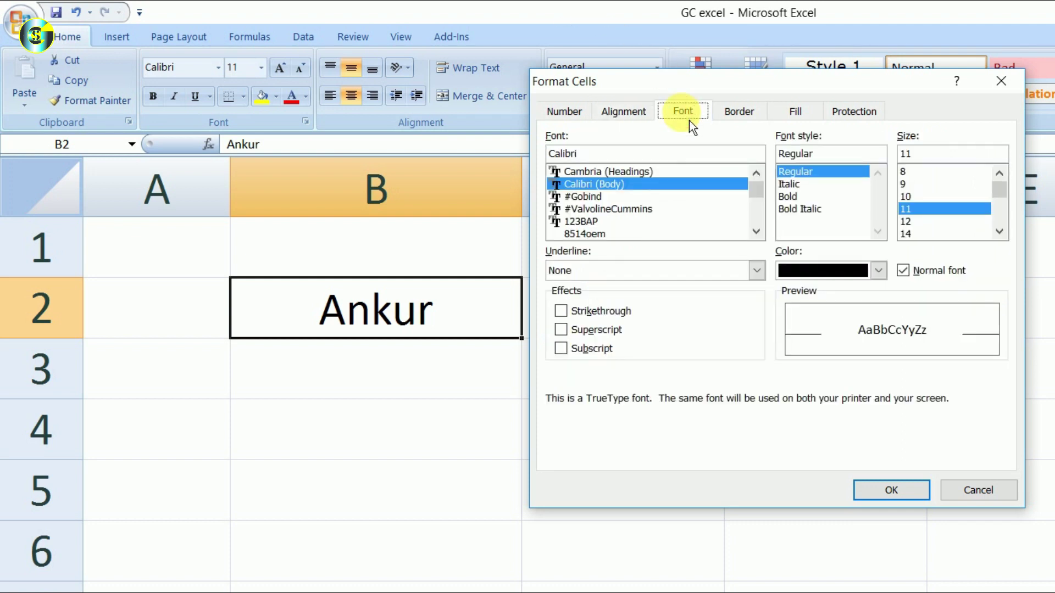
key("Tab")
key("Down")
key("Down")
key("Down")
key("Down")
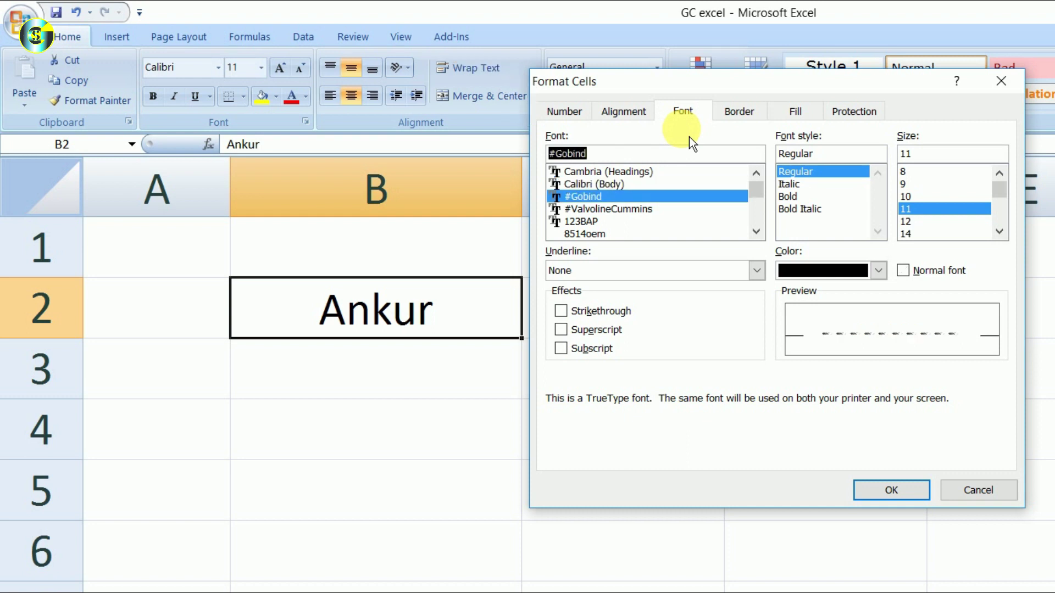
key("Down")
key("Down")
key("Down")
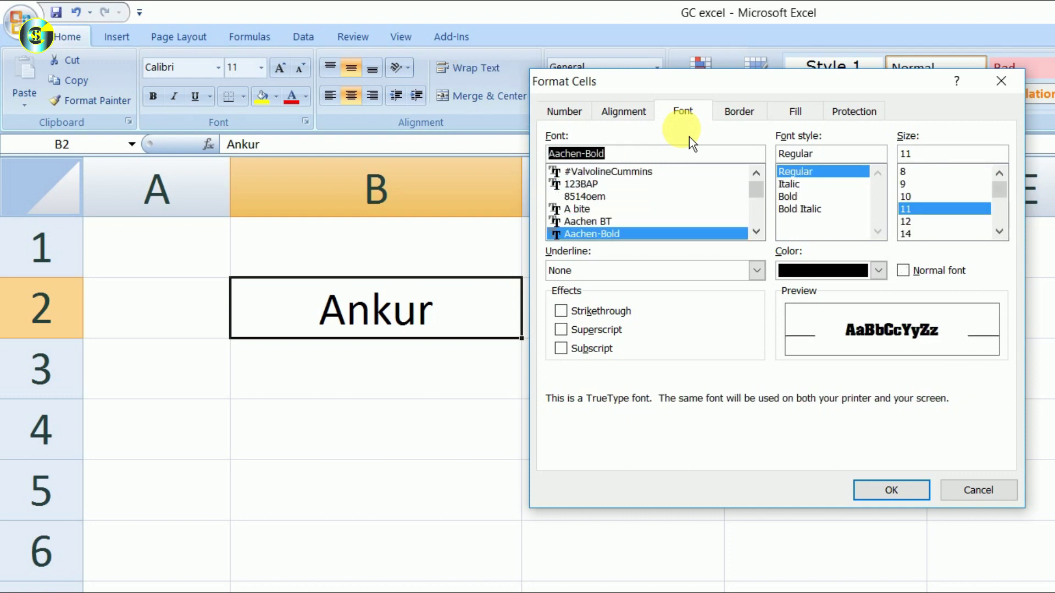
key("Down")
key("Up")
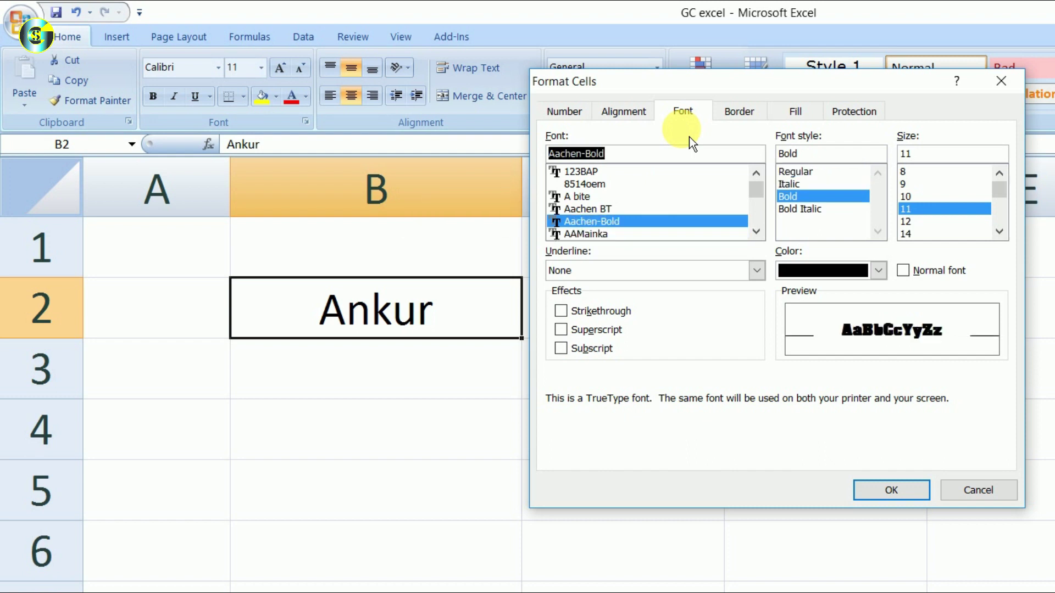
Step: Set the font style for cell B2 to Bold Italic
key("Tab")
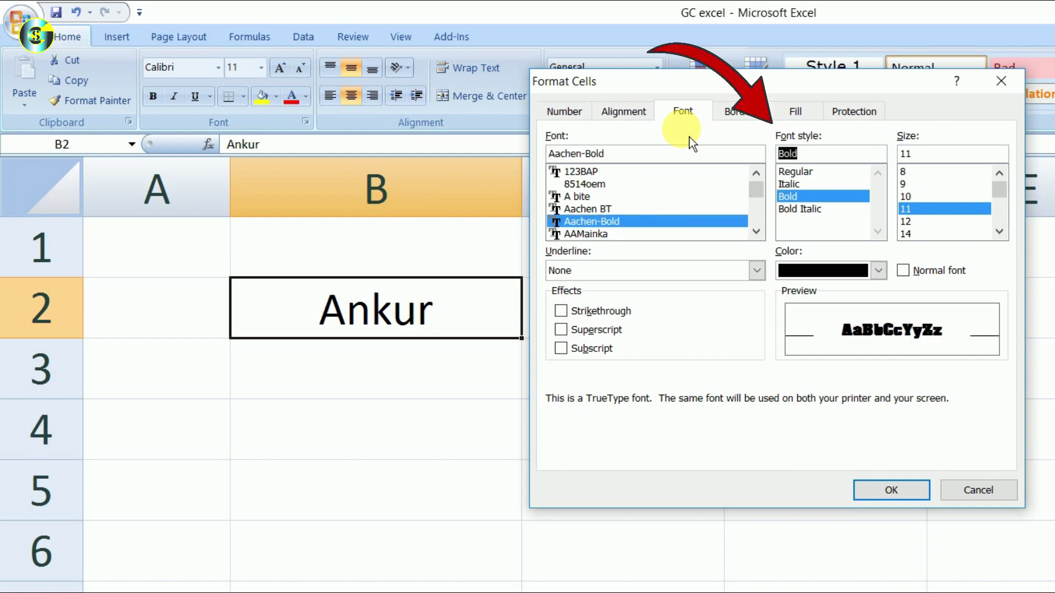
key("Down")
key("Up")
key("Up")
key("Up")
key("Down")
key("Down")
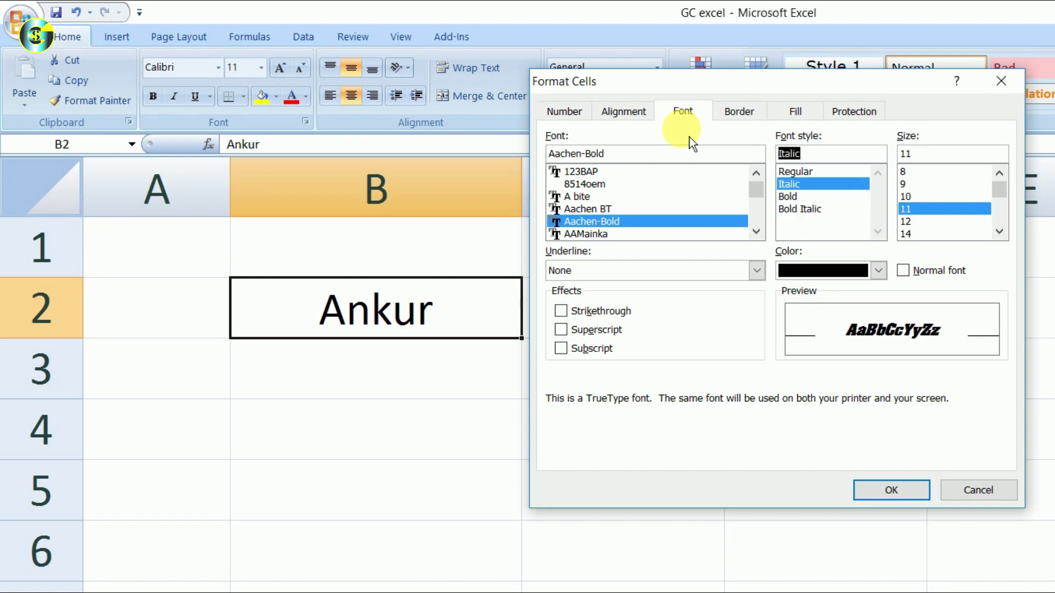
key("Up")
key("Down")
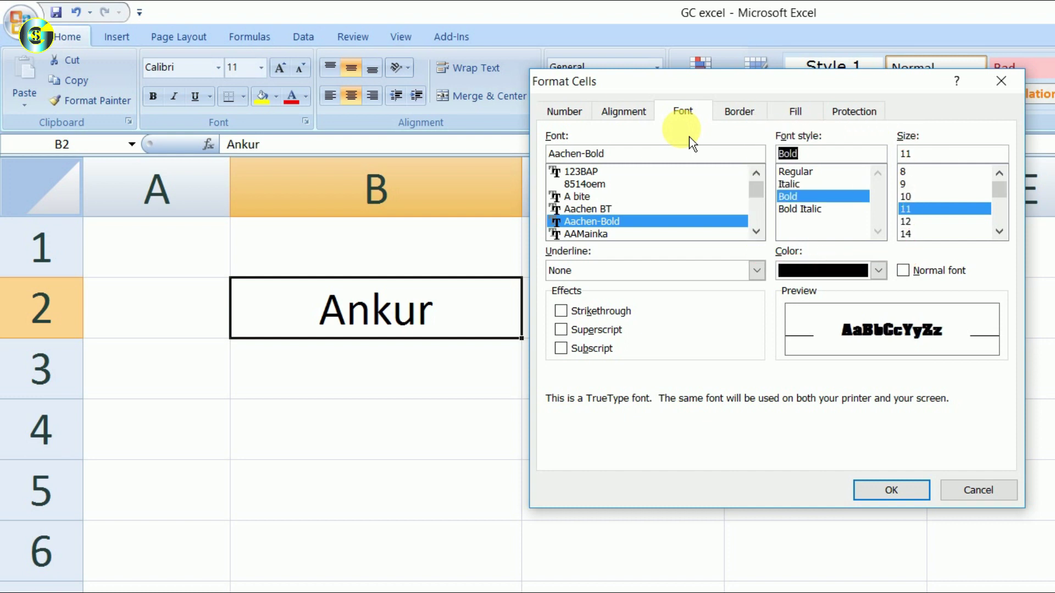
key("Down")
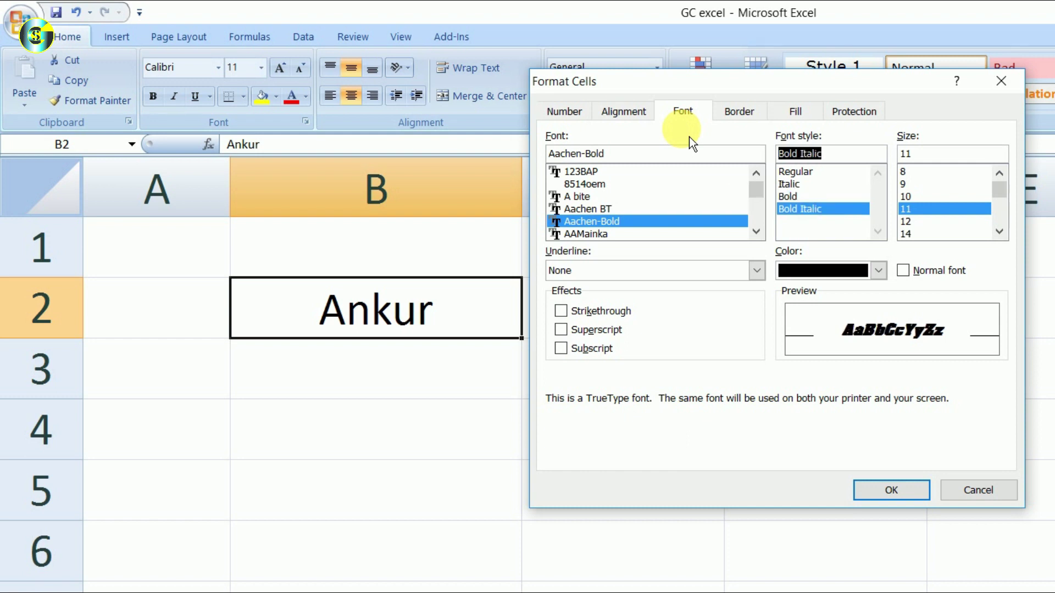
Step: Set the font size for cell B2 to 18 and apply the formatting
key("Tab")
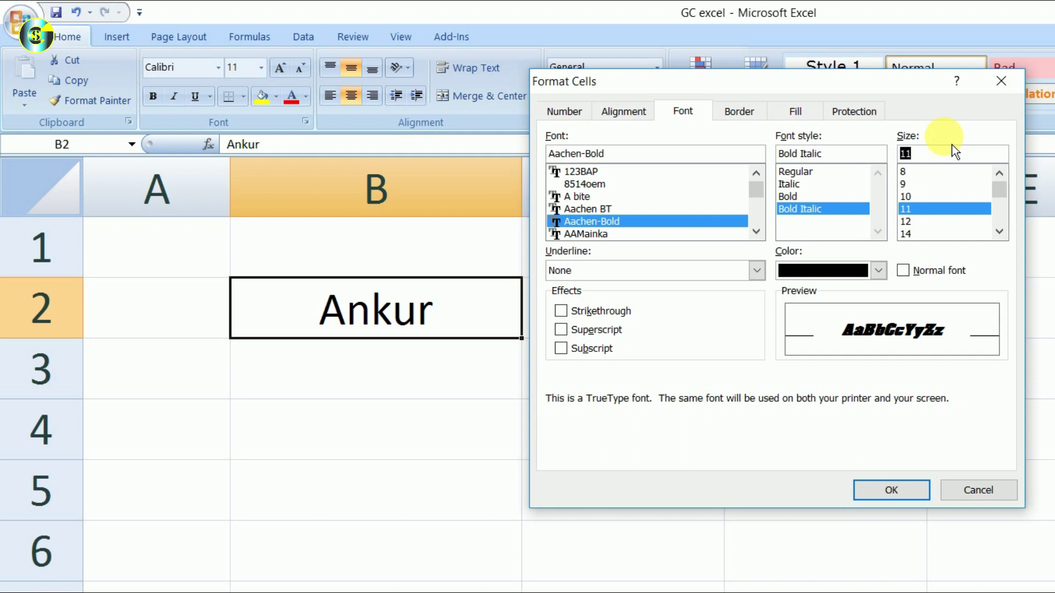
type("18")
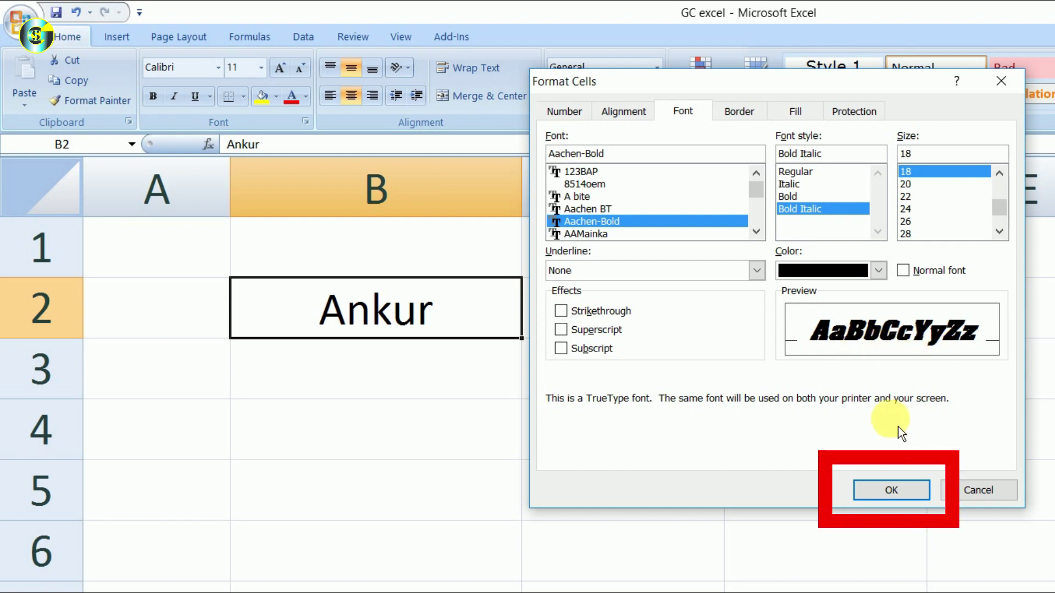
left_click(896, 491)
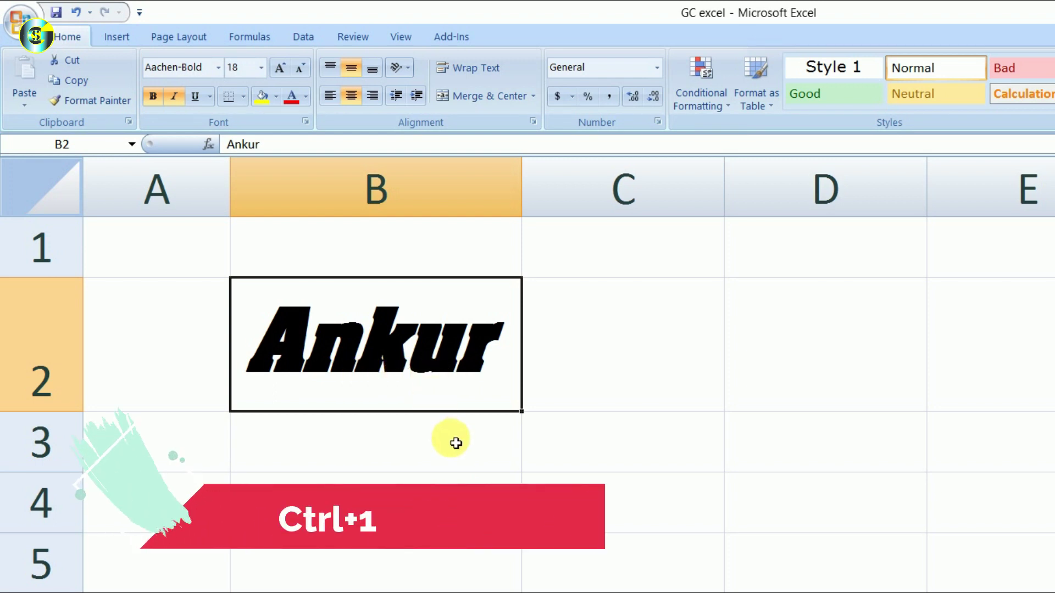
Step: Reopen the font settings for cell B2 and set the underline to Double Accounting
key("ctrl+1")
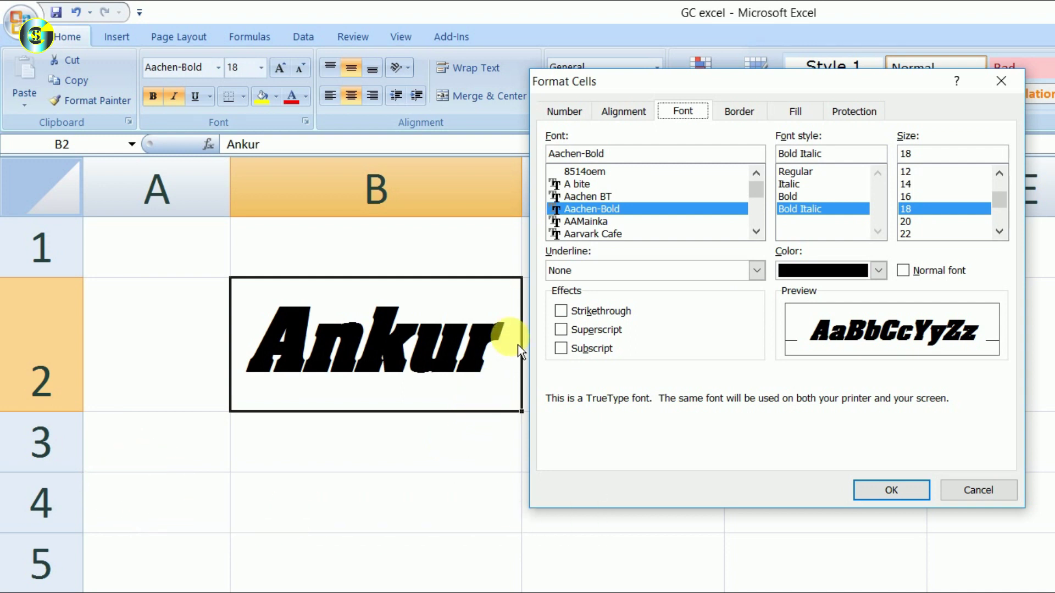
left_click(594, 278)
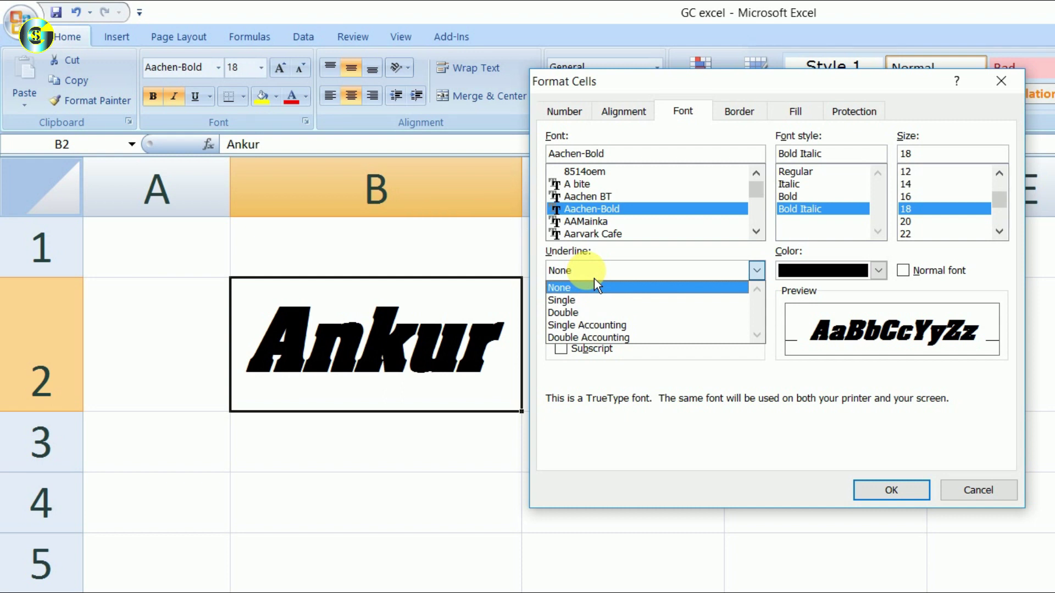
key("Down")
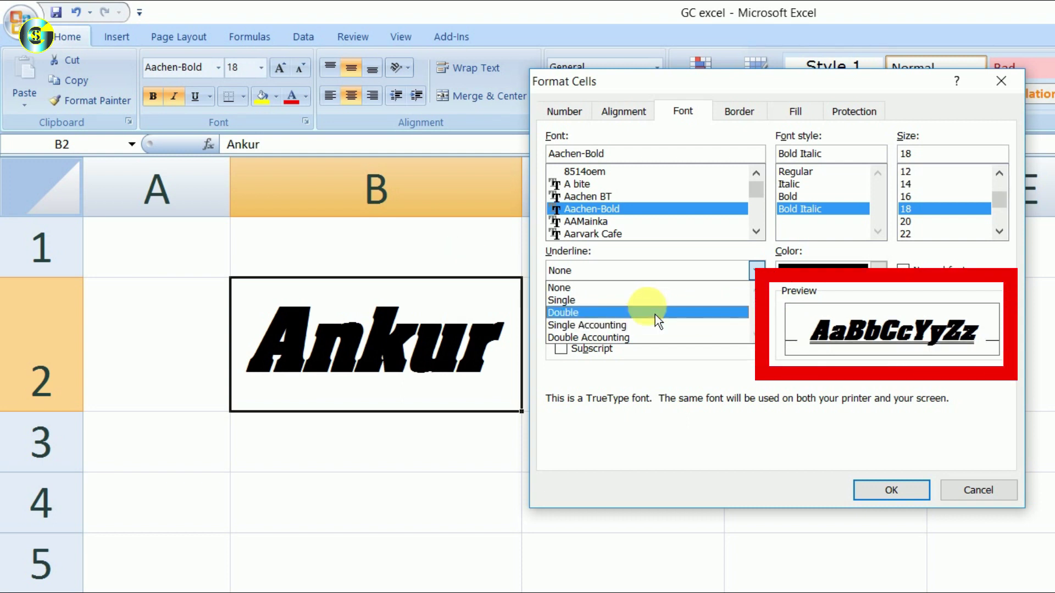
key("Down")
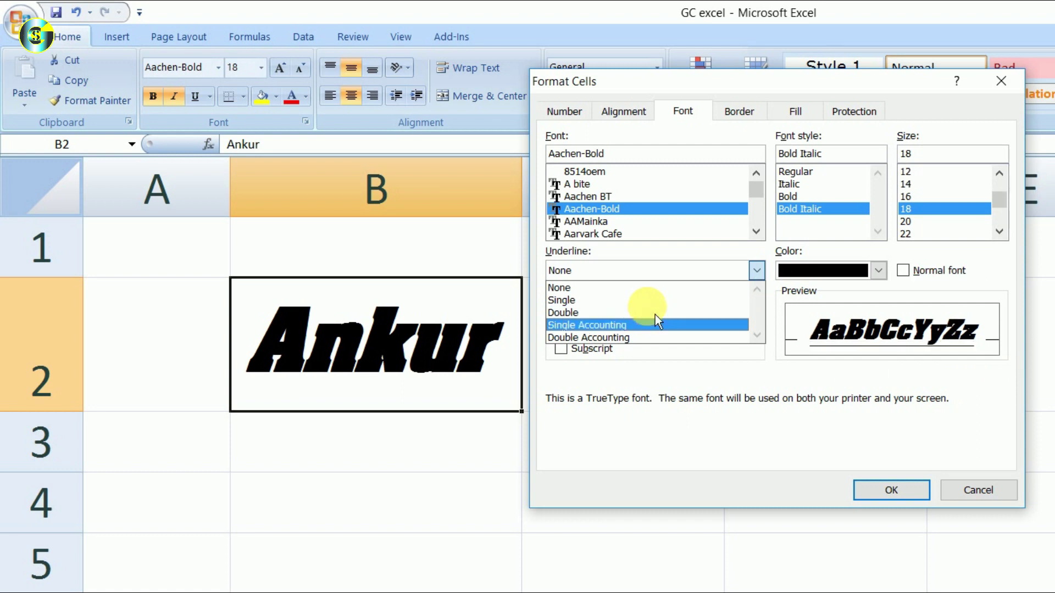
key("Down")
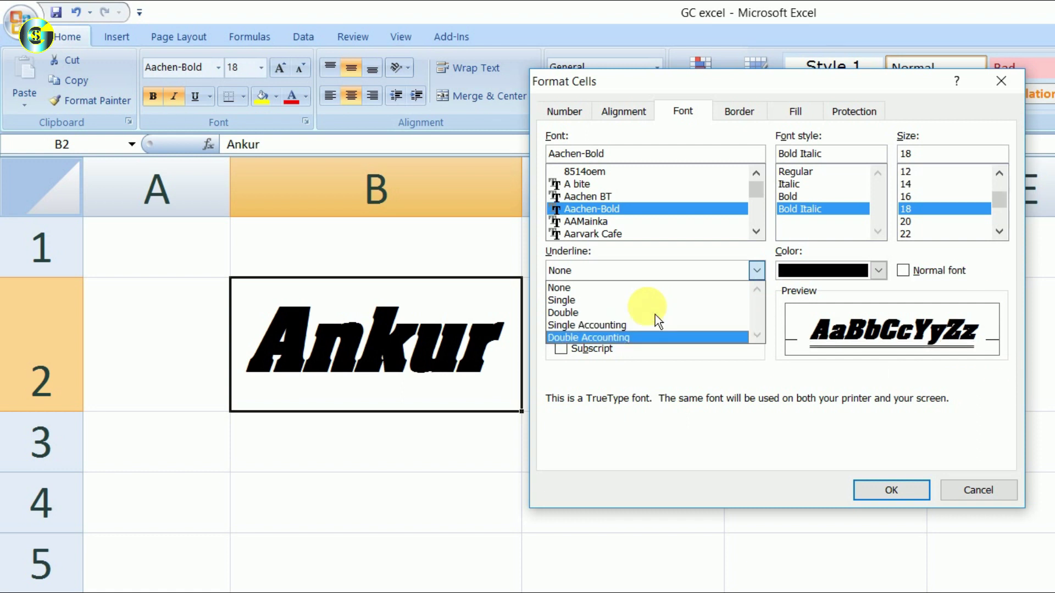
key("Up")
key("Down")
left_click(658, 343)
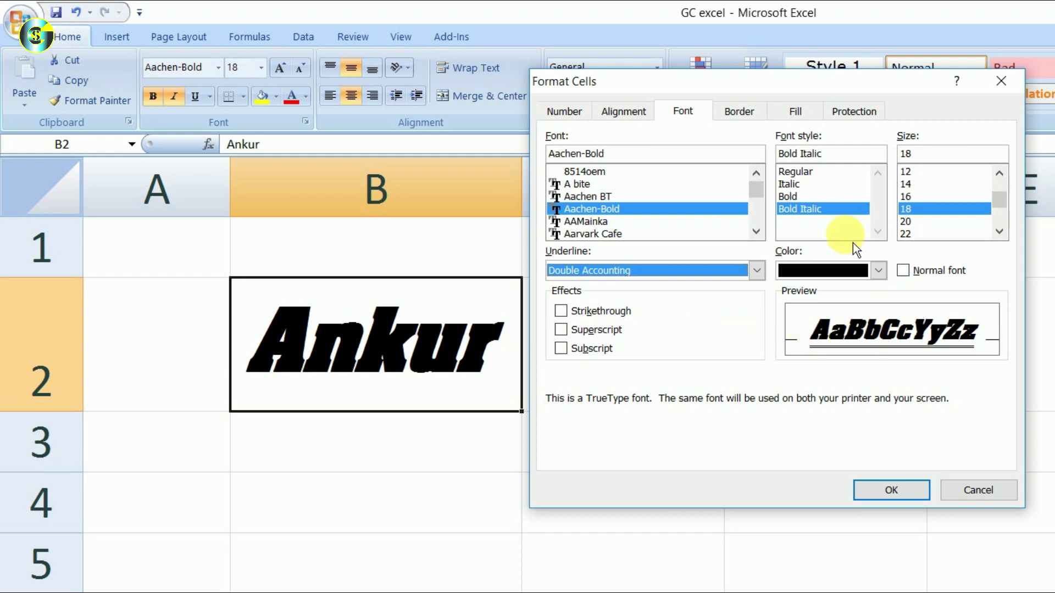
Step: Set the font color of cell B2 to standard red and apply the formatting
left_click(886, 280)
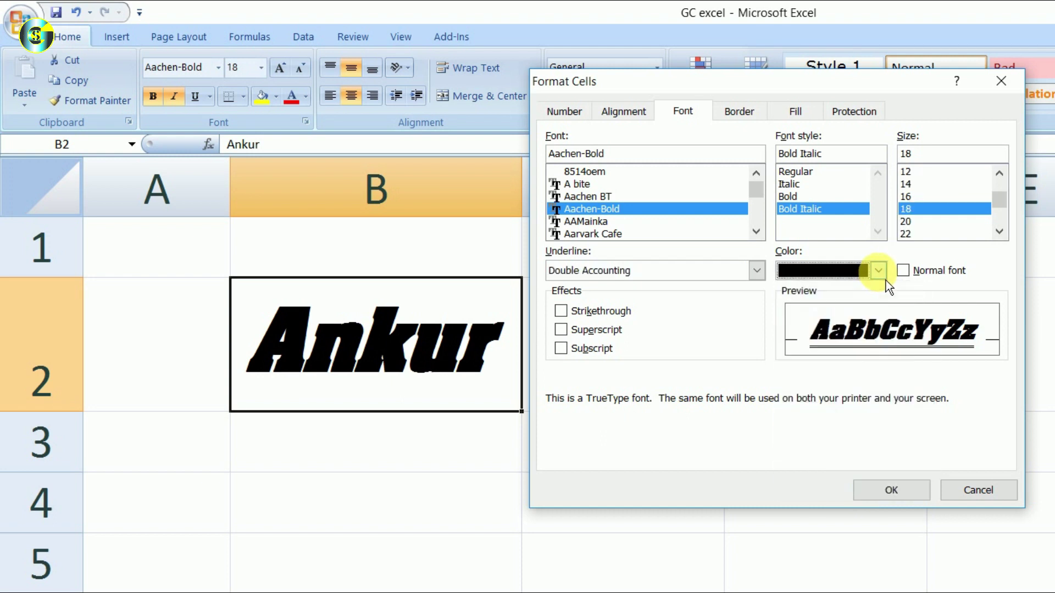
left_click(879, 271)
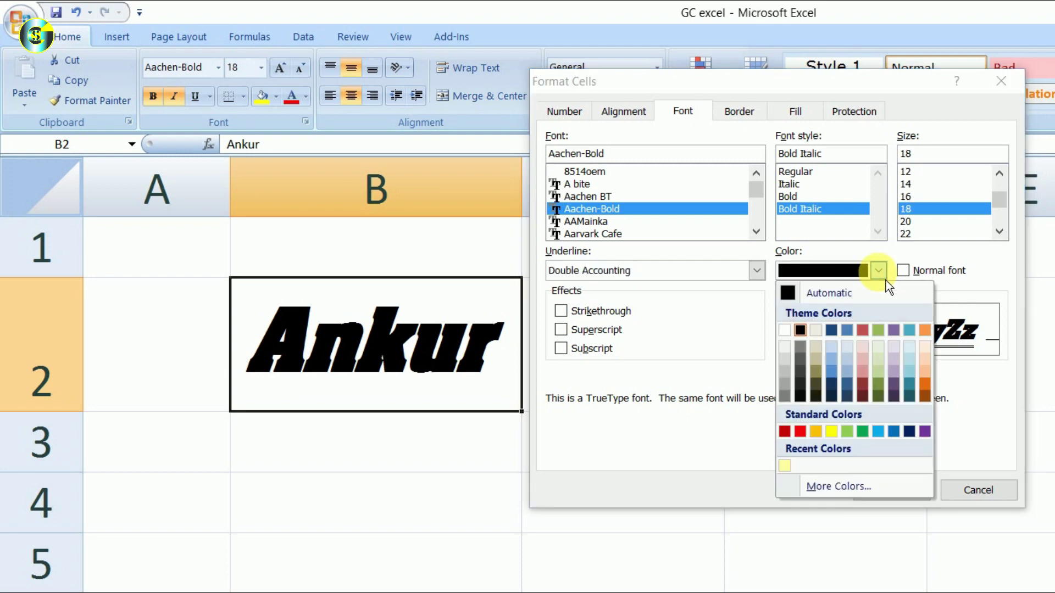
left_click(804, 436)
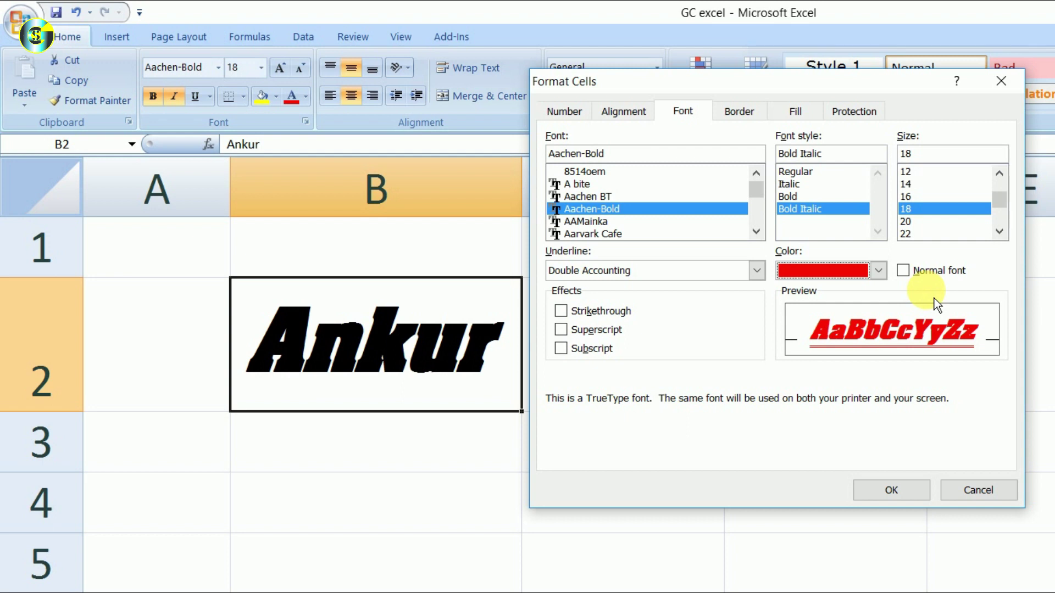
left_click(891, 490)
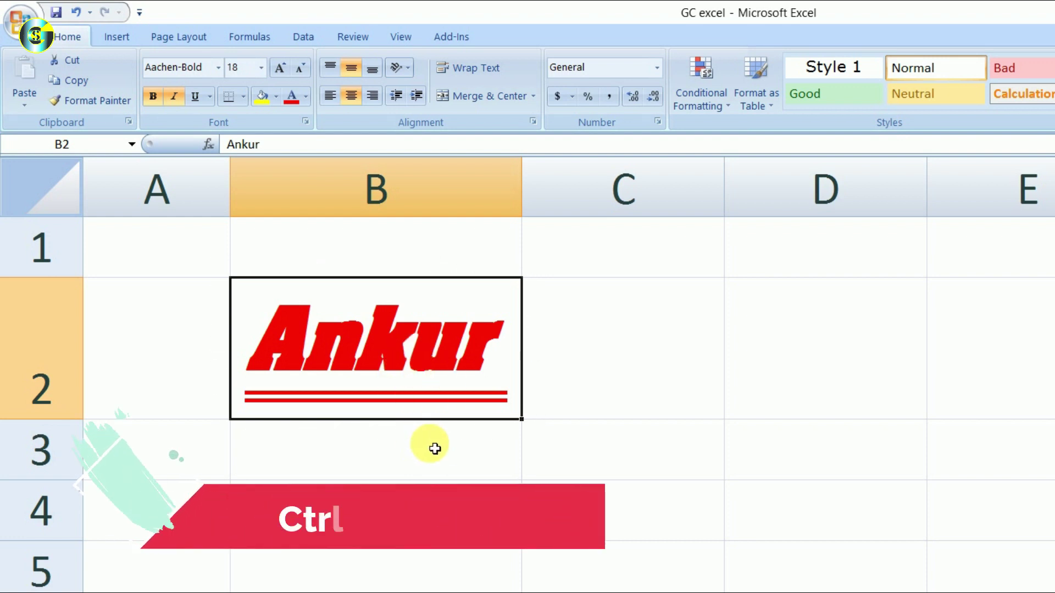
Step: Apply the Strikethrough effect to the text in cell B2
key("ctrl+1")
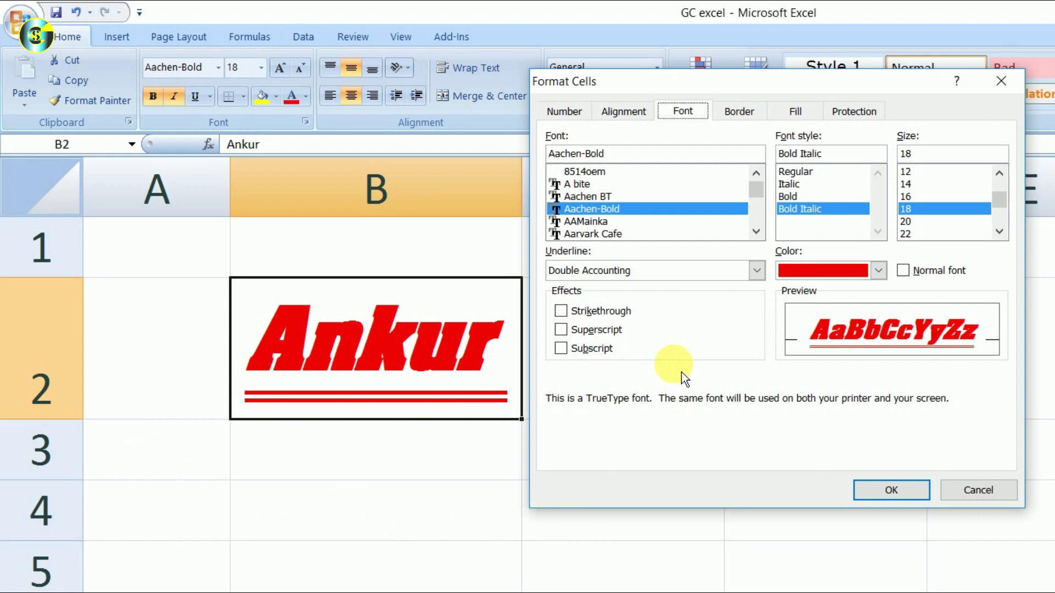
left_click(597, 318)
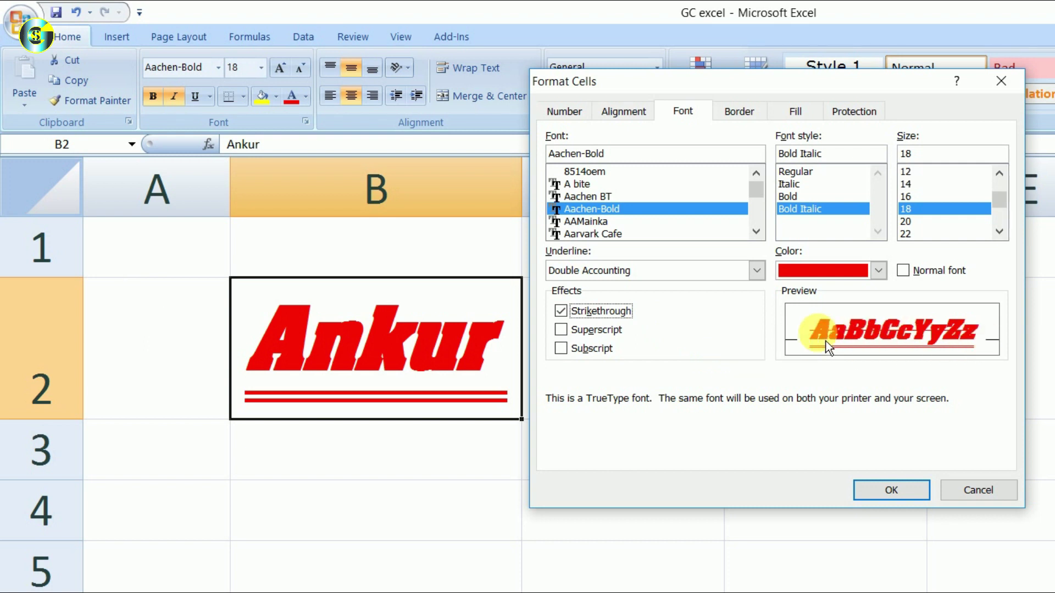
left_click(625, 319)
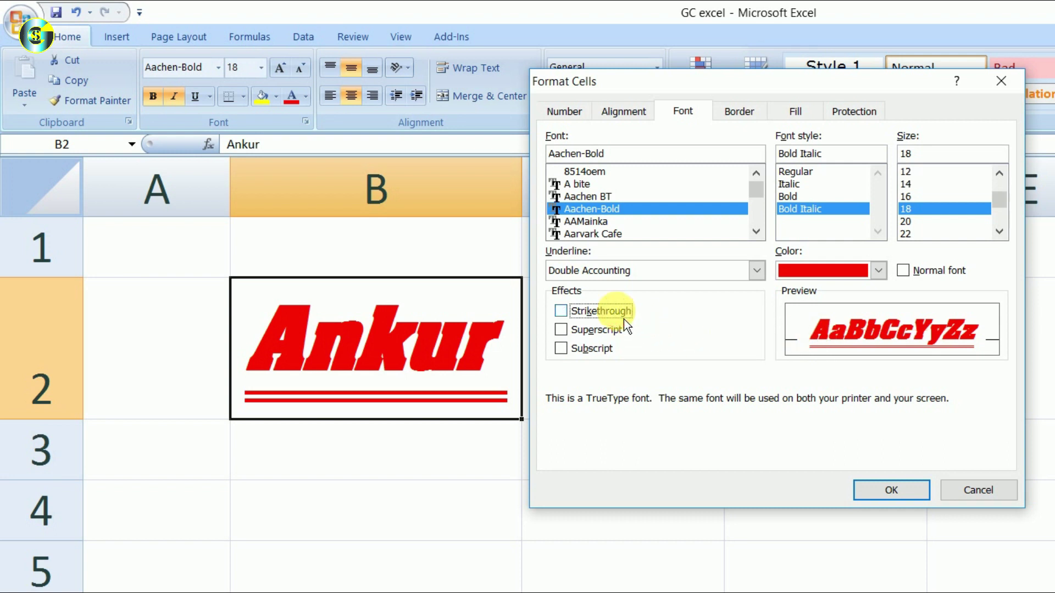
left_click(573, 319)
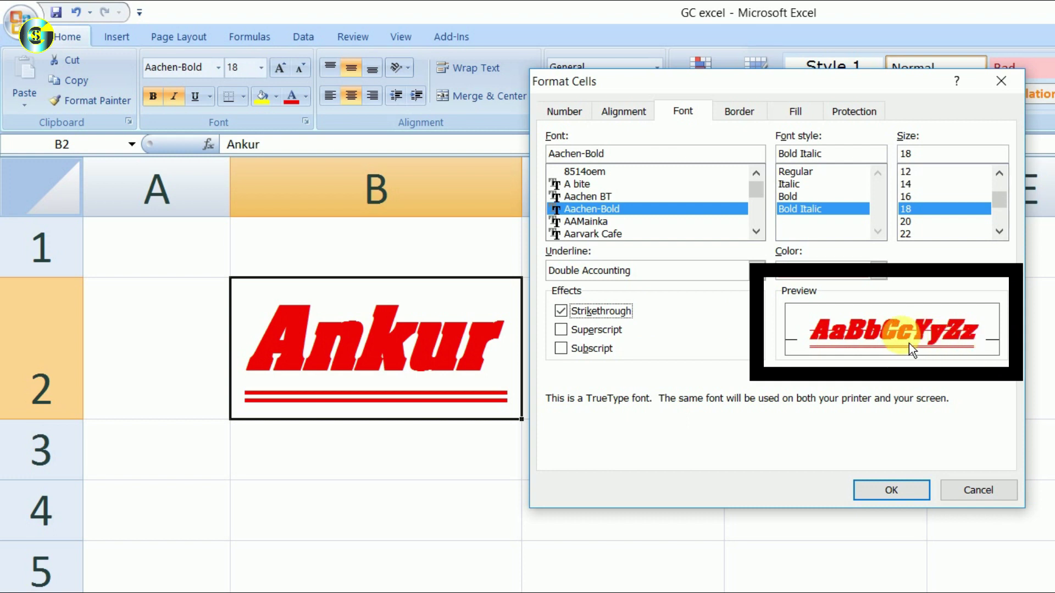
left_click(892, 490)
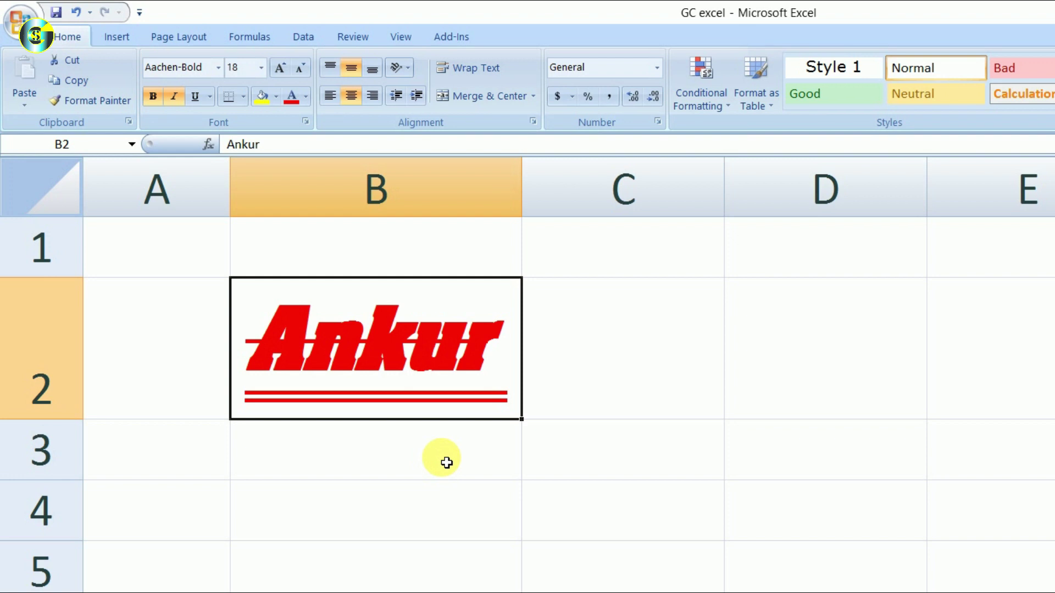
Step: Enter 106 in cell C2 and format only its final digit 6 as superscript
key("Right")
type("106")
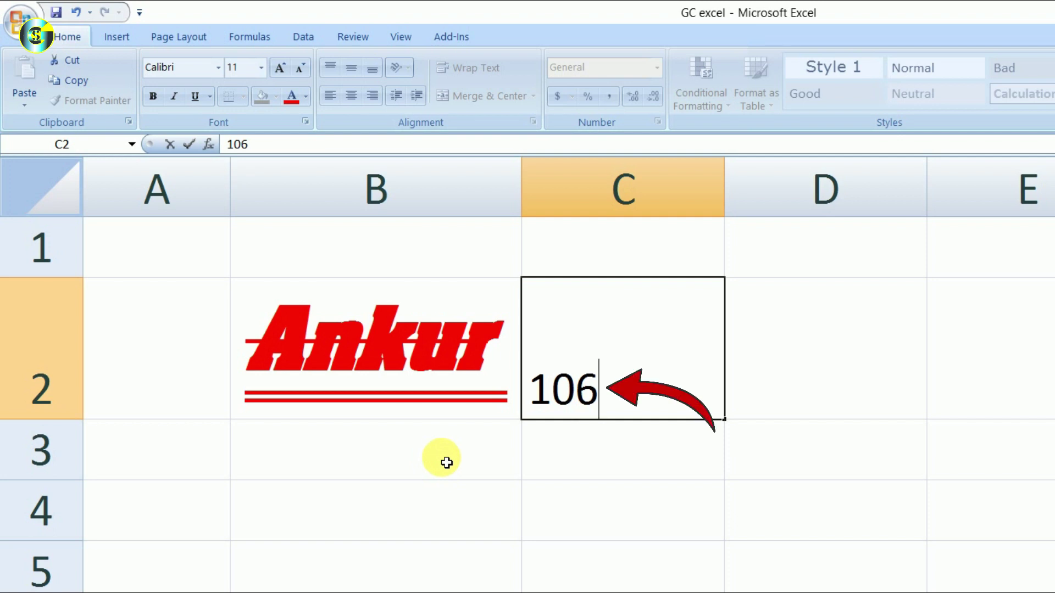
key("shift+Left")
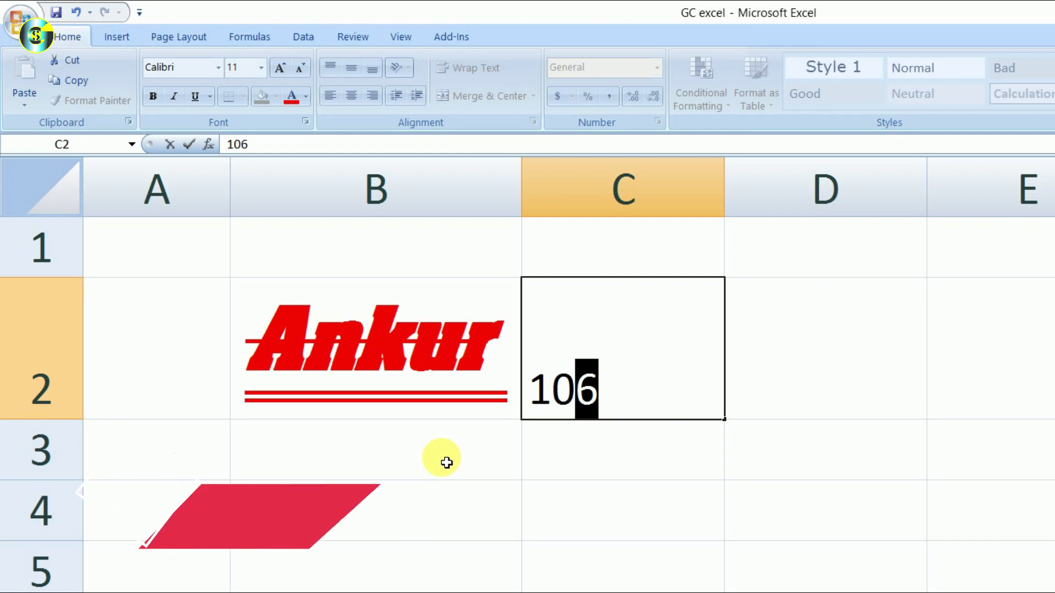
key("ctrl+1")
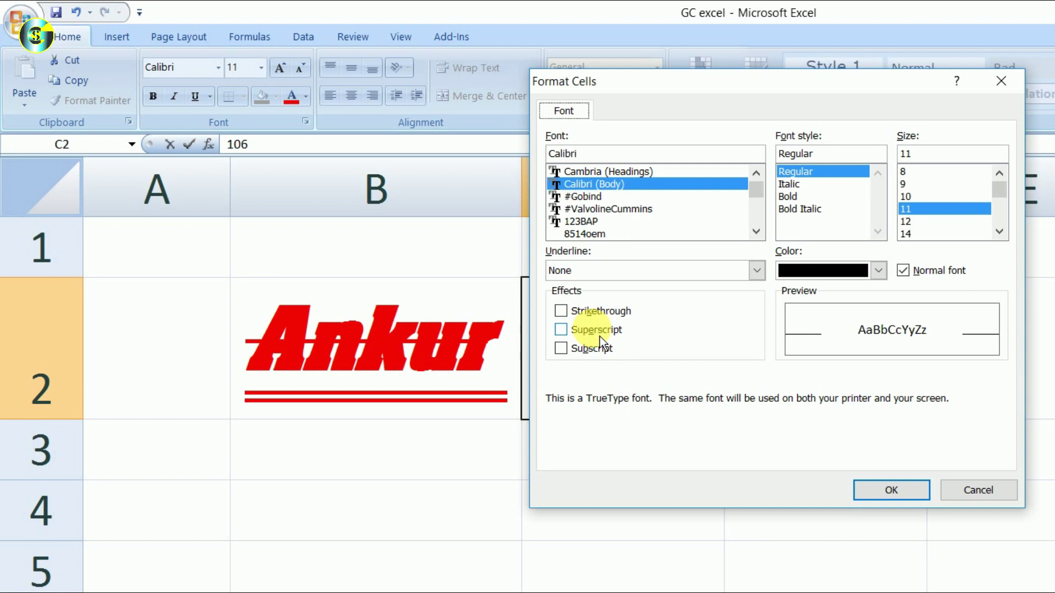
left_click(599, 336)
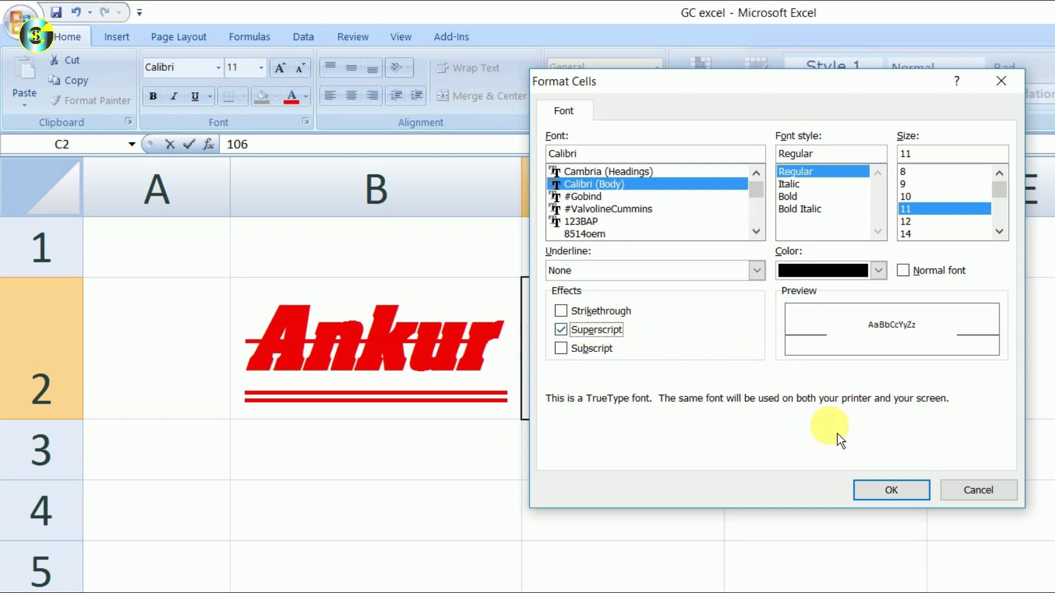
left_click(888, 491)
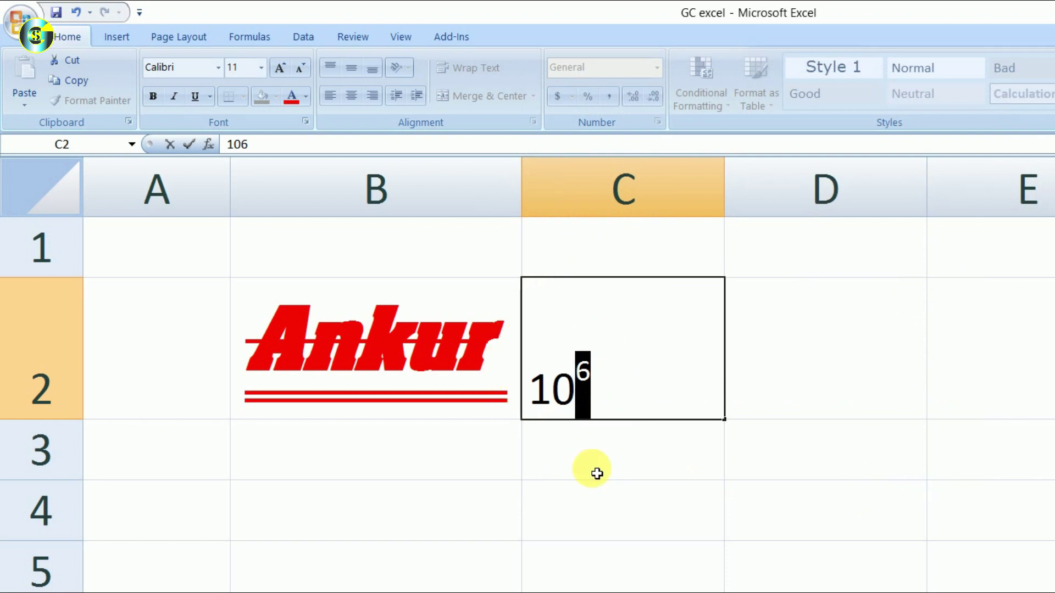
Step: Format only the final digit 6 in cell C2 as subscript and commit the cell entry
key("Left")
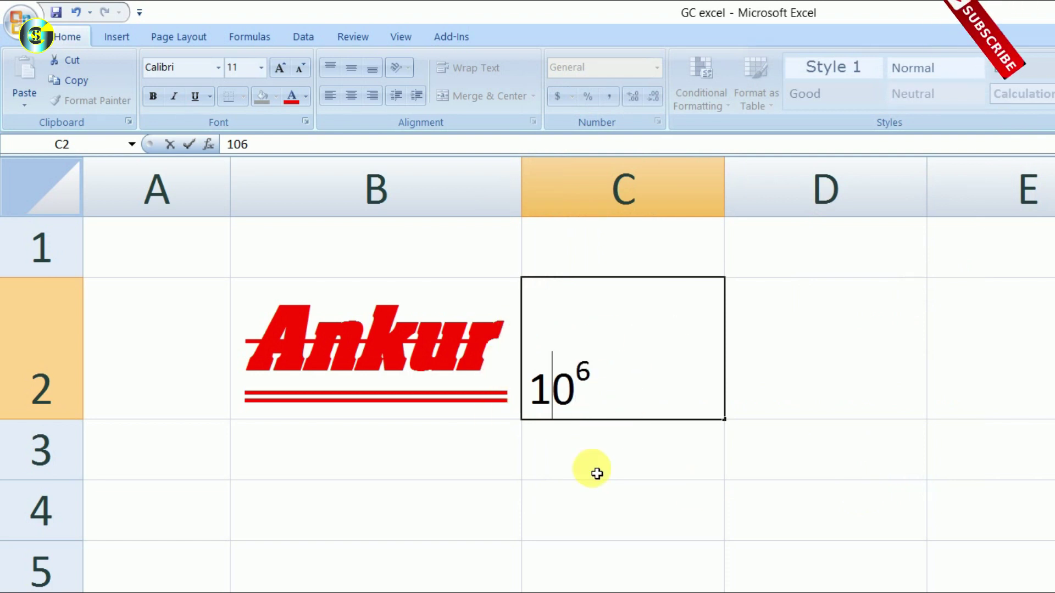
key("shift+Right")
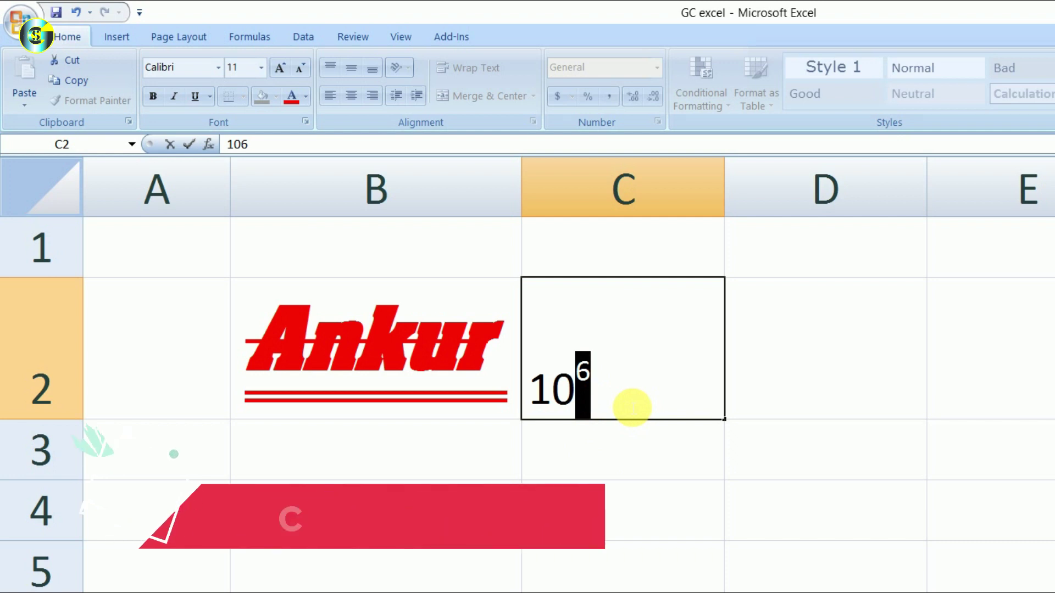
key("ctrl+1")
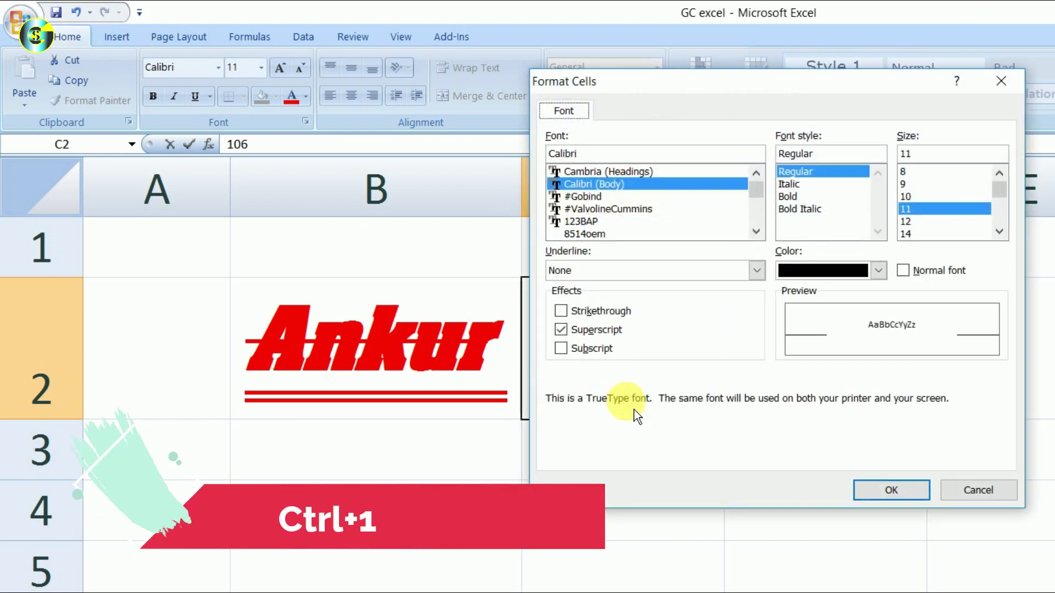
left_click_drag(690, 83, 760, 78)
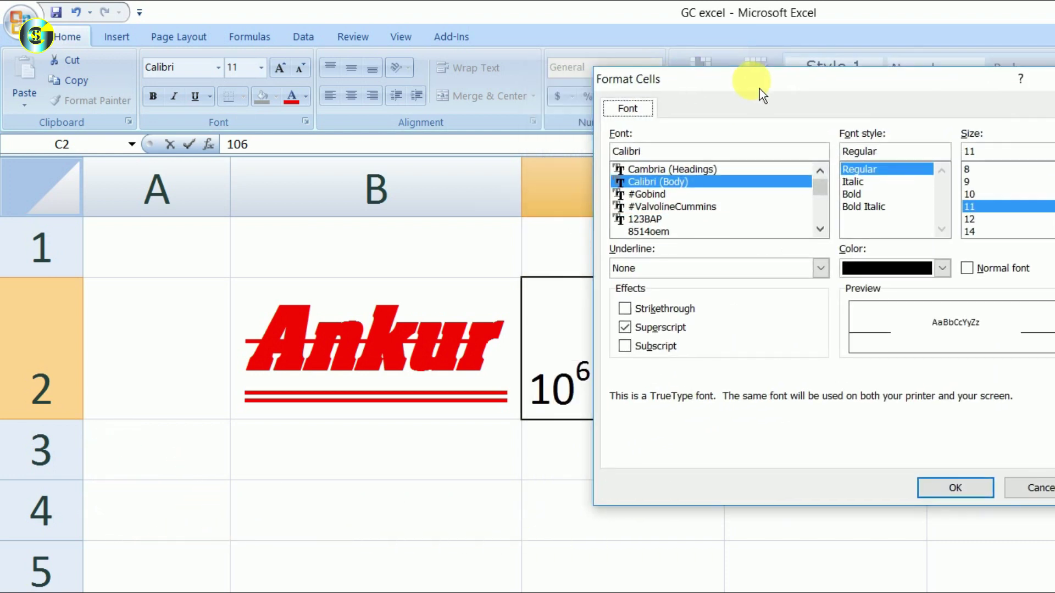
left_click(667, 355)
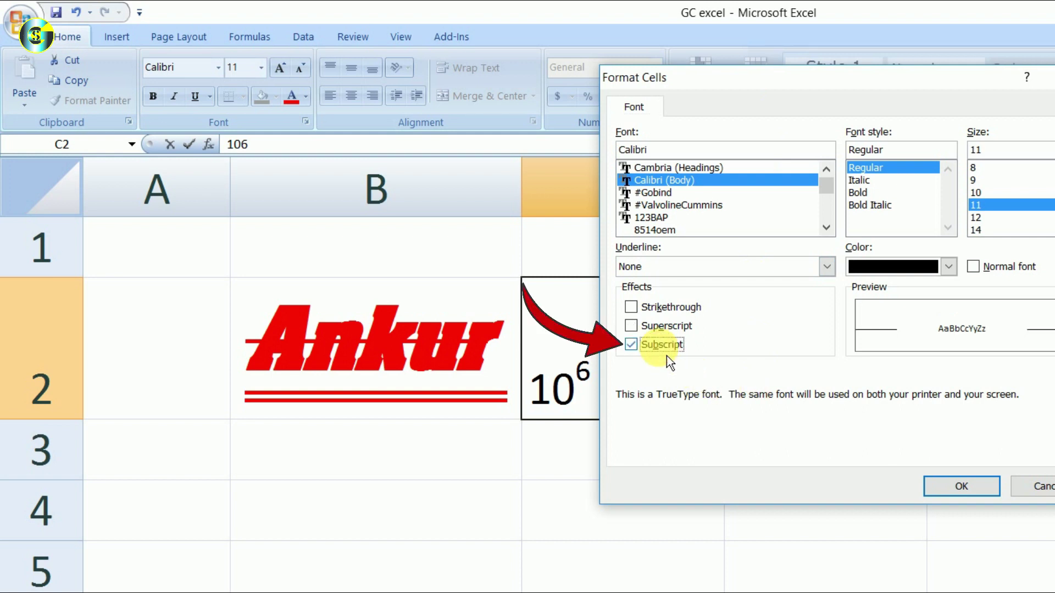
left_click(960, 486)
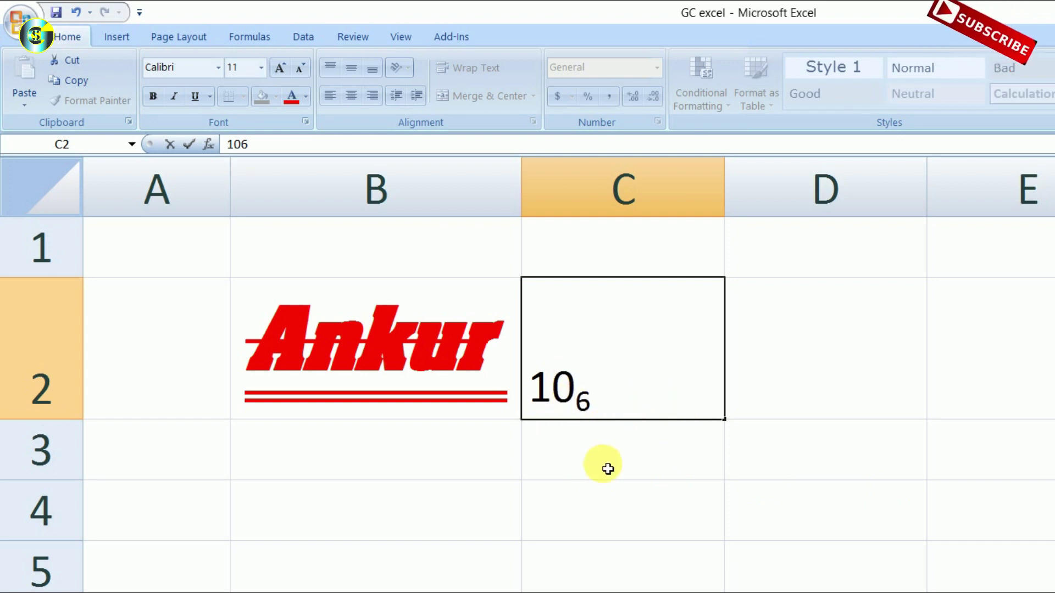
key("ctrl+1")
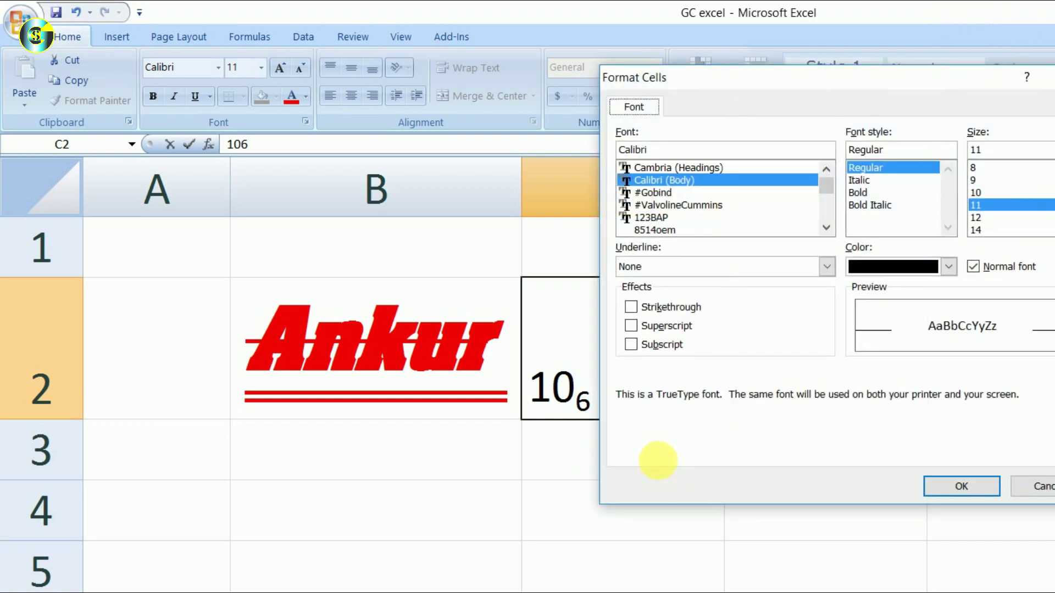
key("Return")
key("Return")
Step: Open the border settings of the Format Cells dialog for cell C3
key("ctrl+1")
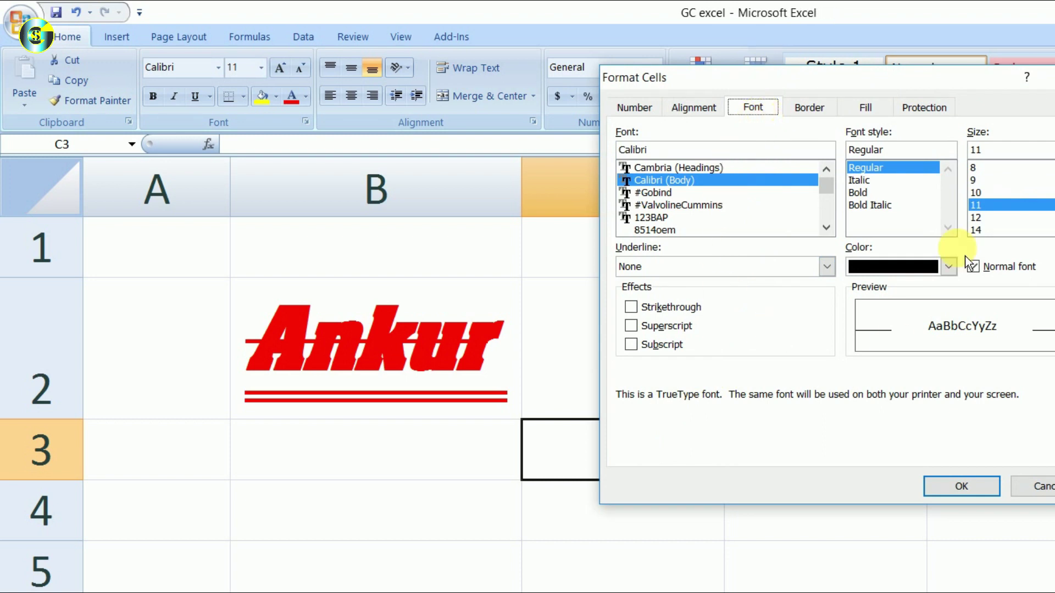
left_click(824, 126)
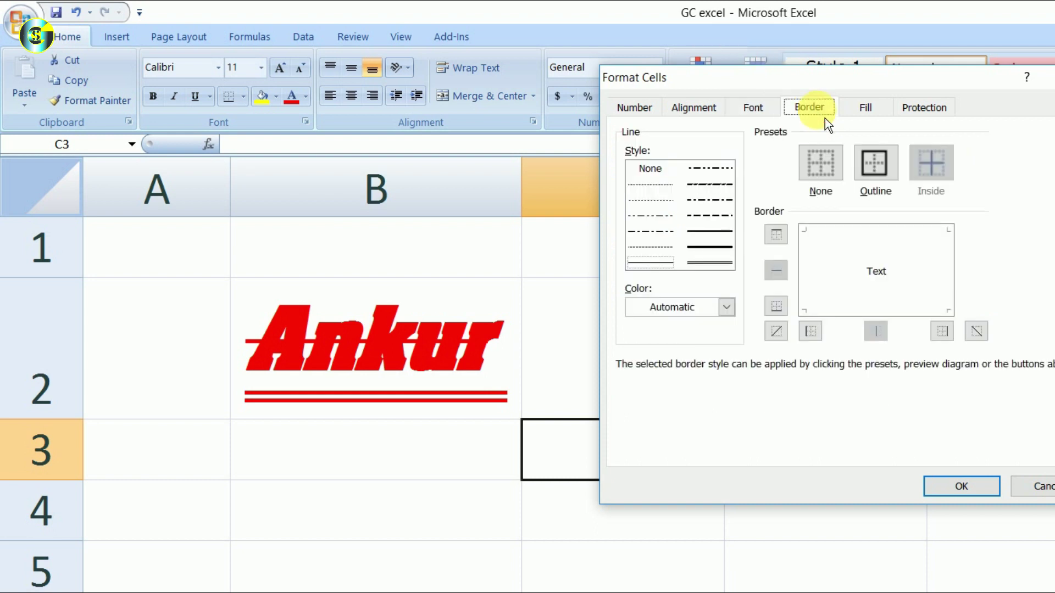